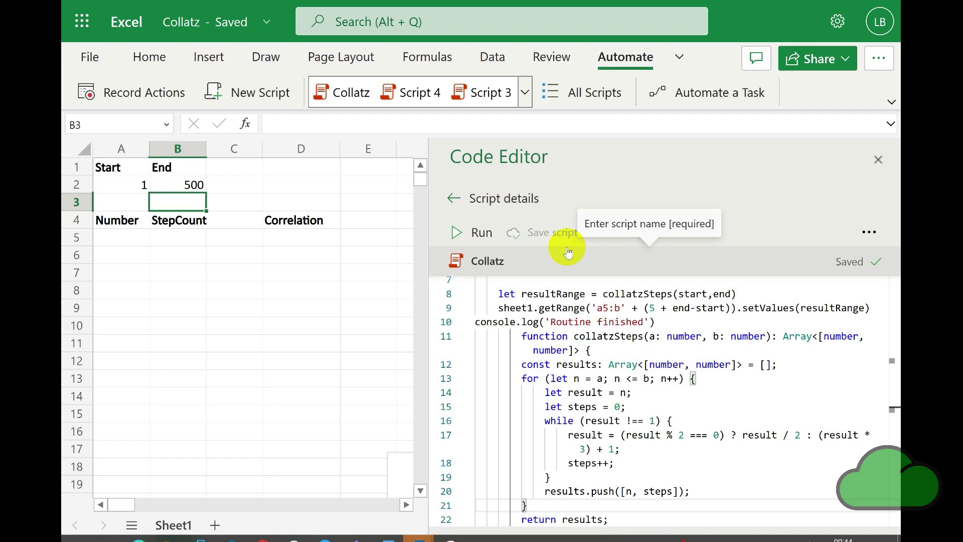
Set the End value in B2 to 300 and run the Collatz script.
left_click(175, 184)
type("300")
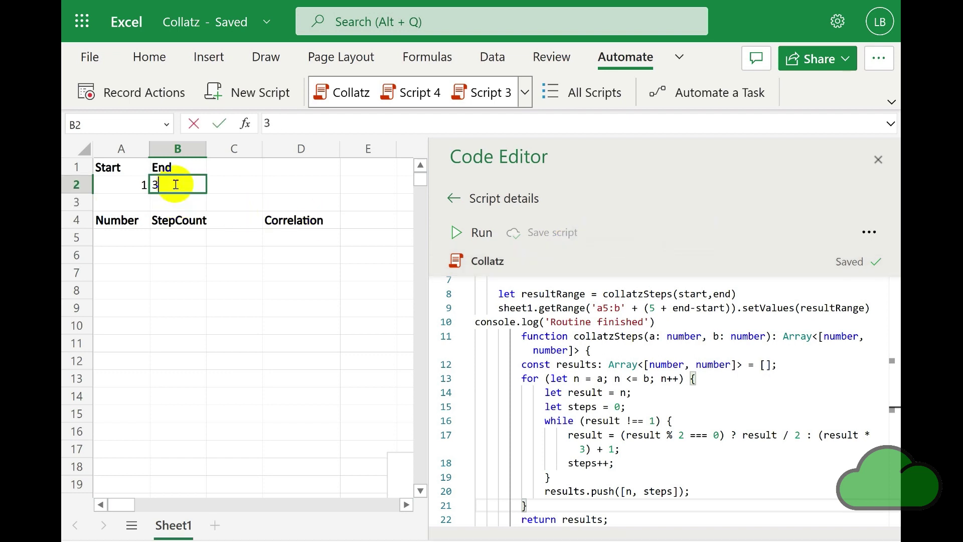
key("Return")
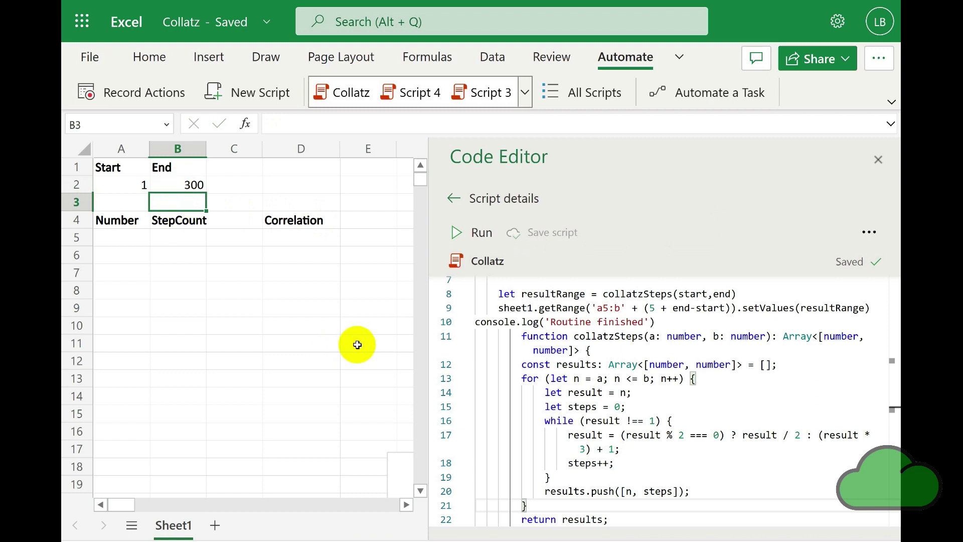
left_click(471, 233)
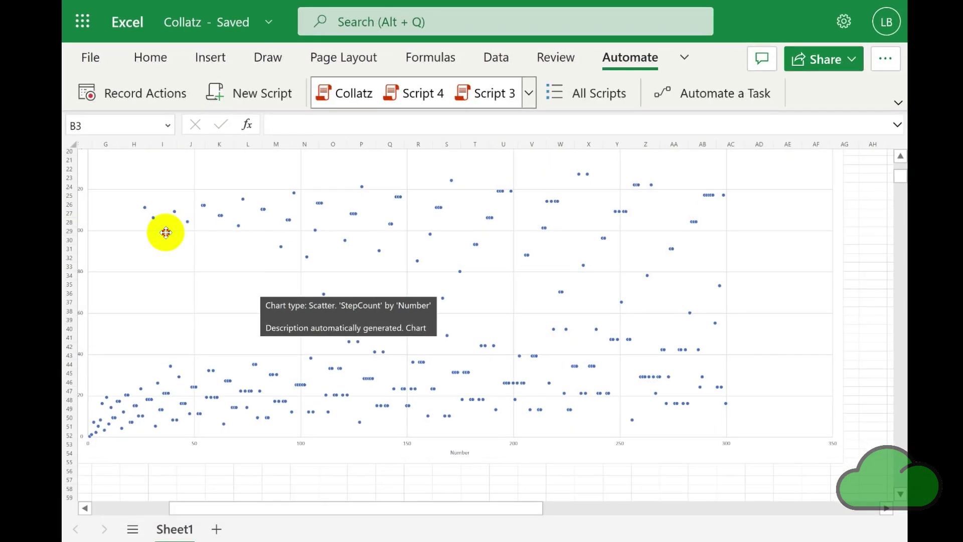
Select the generated StepCount-versus-Number scatter chart and view it alongside the results.
left_click(165, 230)
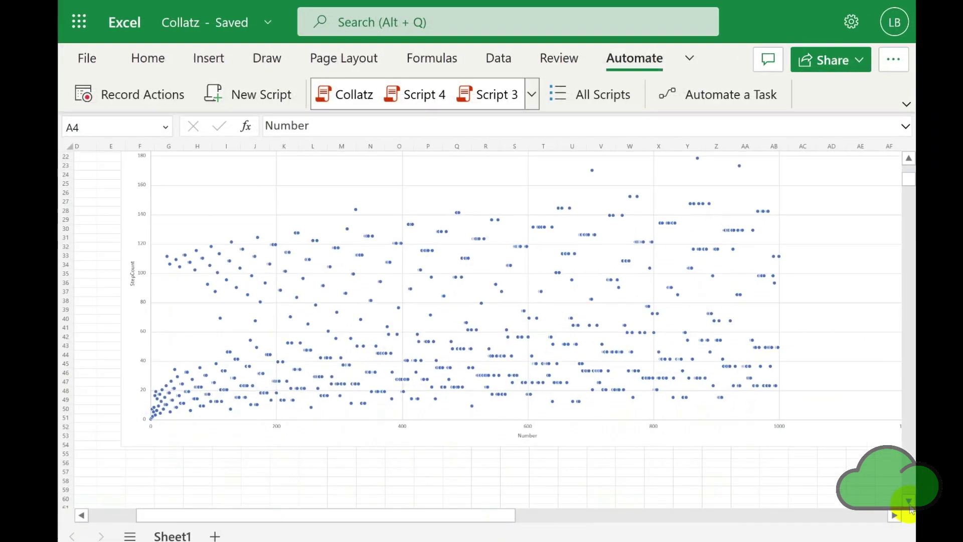
left_click(908, 499)
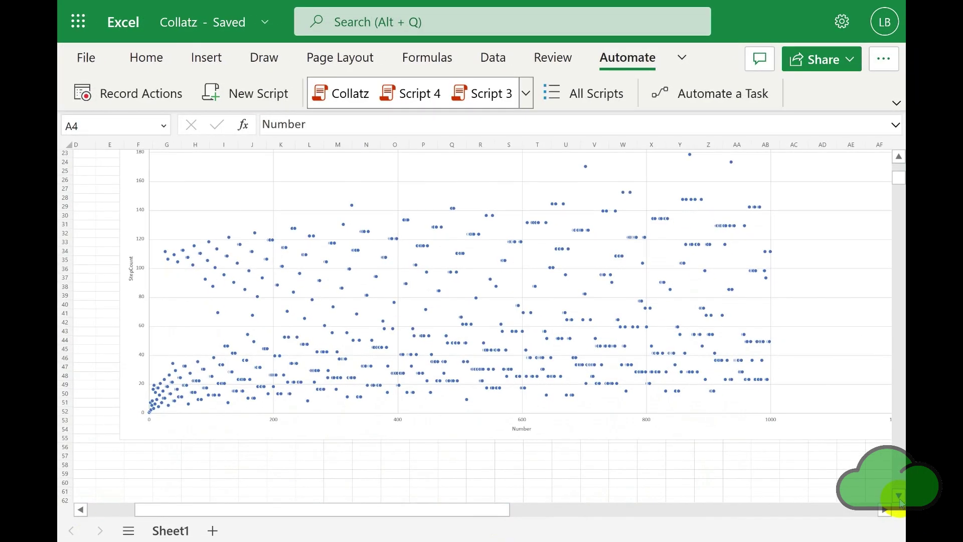